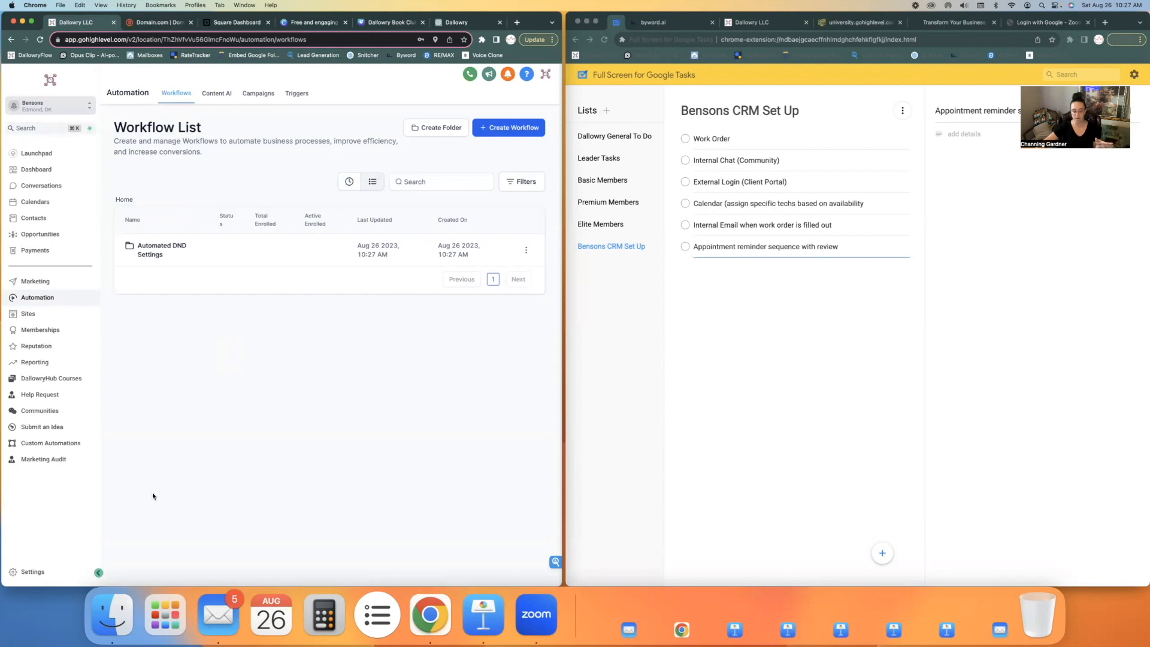
Open the business profile settings and go to the General options
left_click(30, 571)
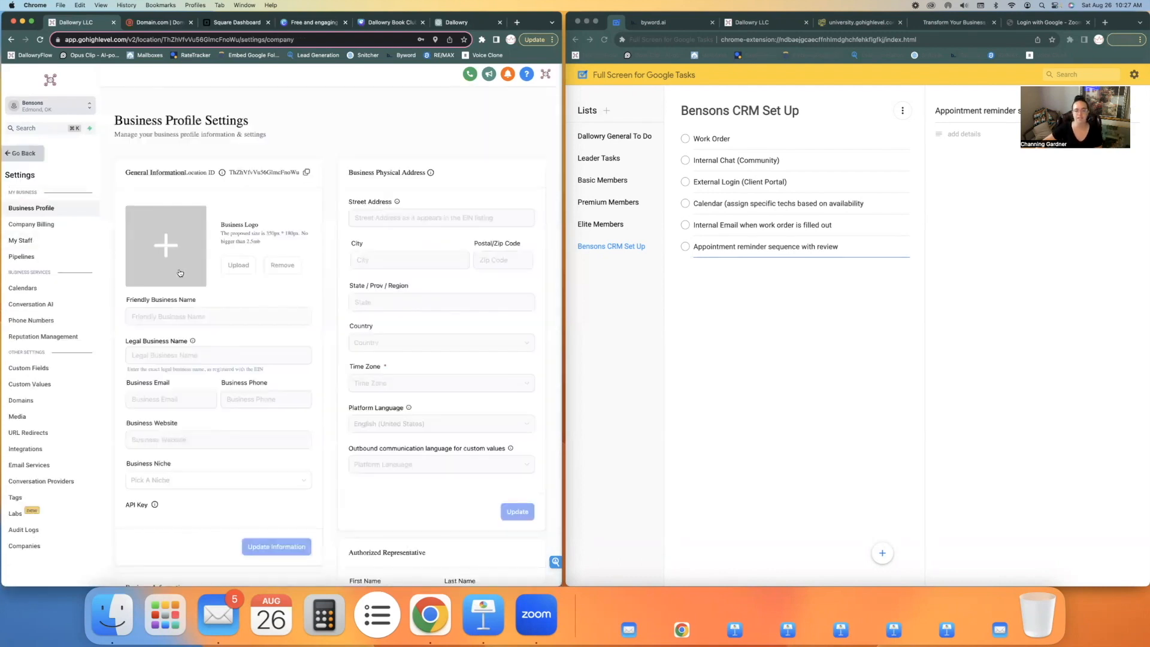
scroll(415, 267, "down", 1)
scroll(415, 267, "down", 6)
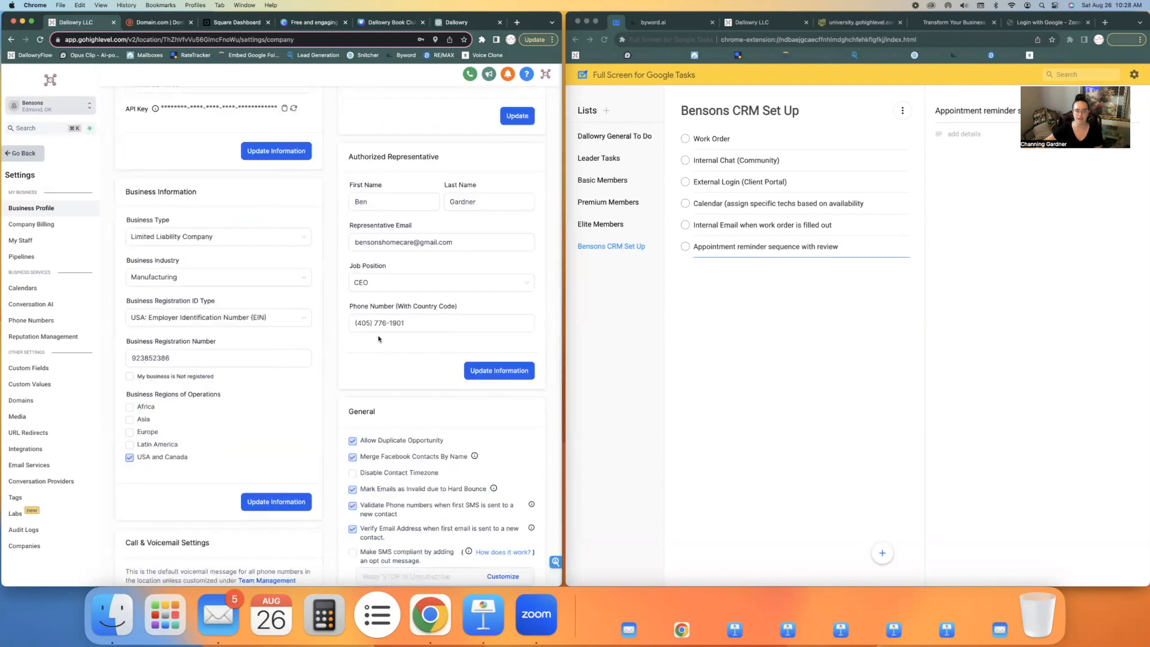
scroll(437, 386, "down", 3)
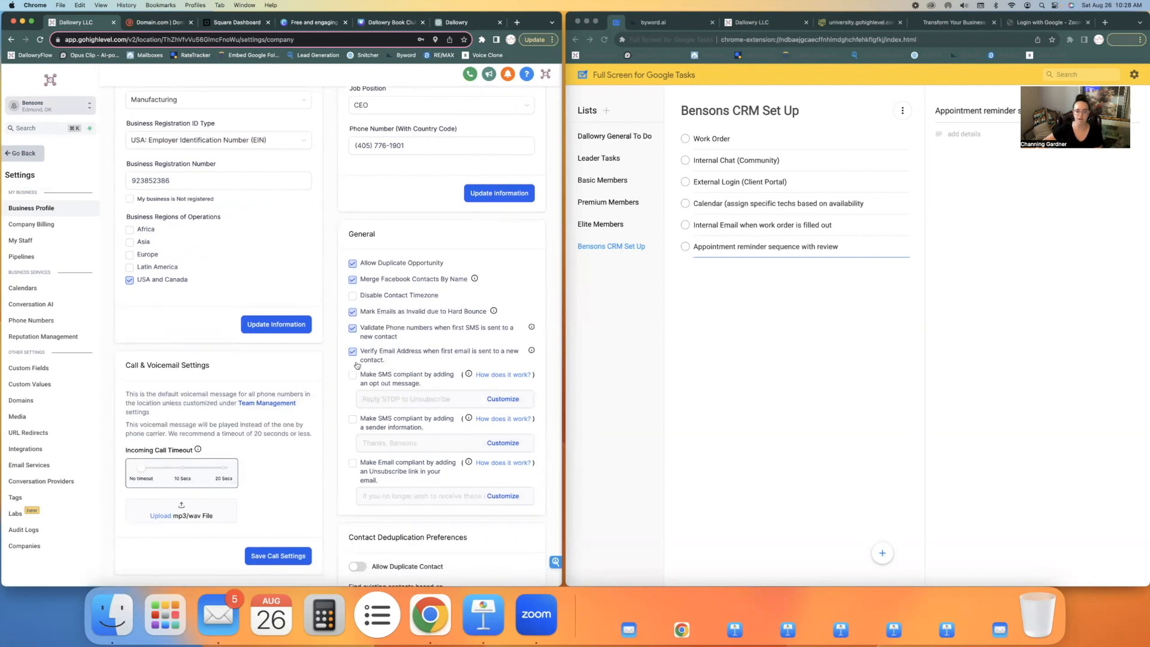
Turn the option for verifying a new contact's email address on first email off and back on
left_click(421, 360)
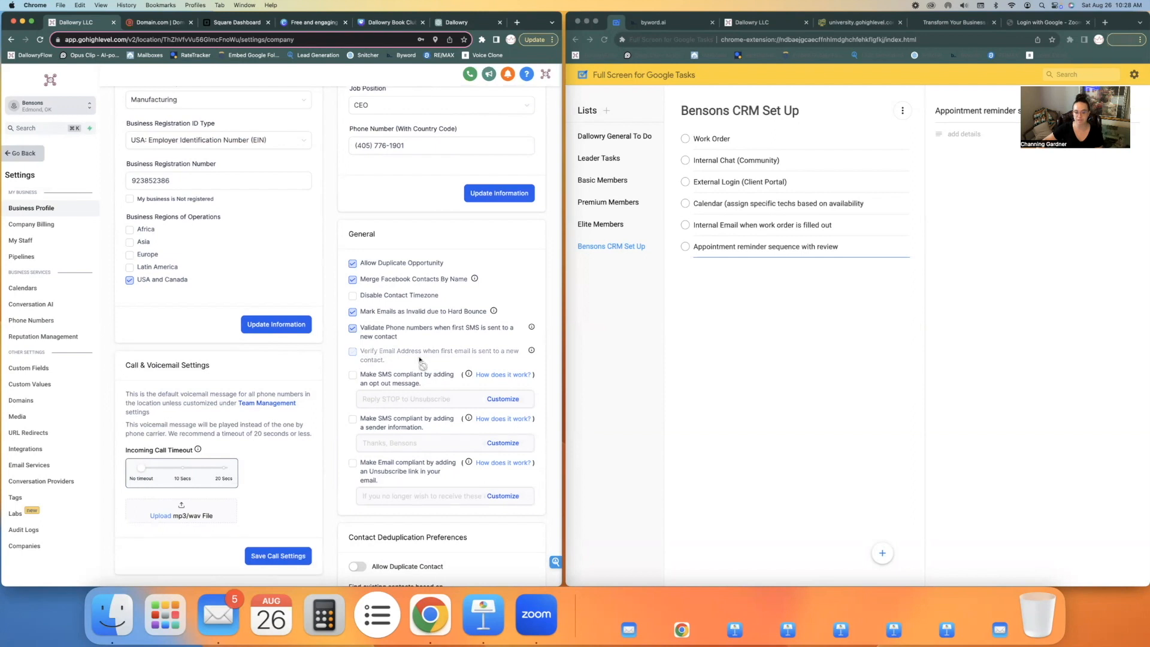
left_click(354, 356)
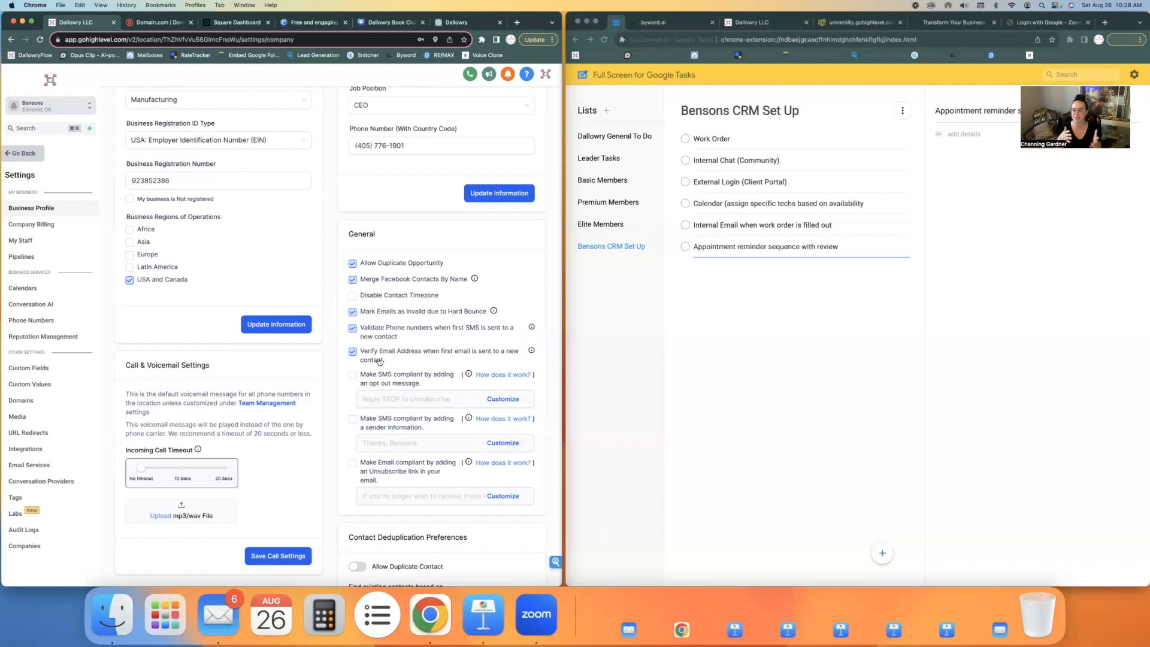
Go to the Call & Voicemail Settings, and open the ElevenLabs Speech Synthesis page in a new tab
scroll(245, 304, "down", 3)
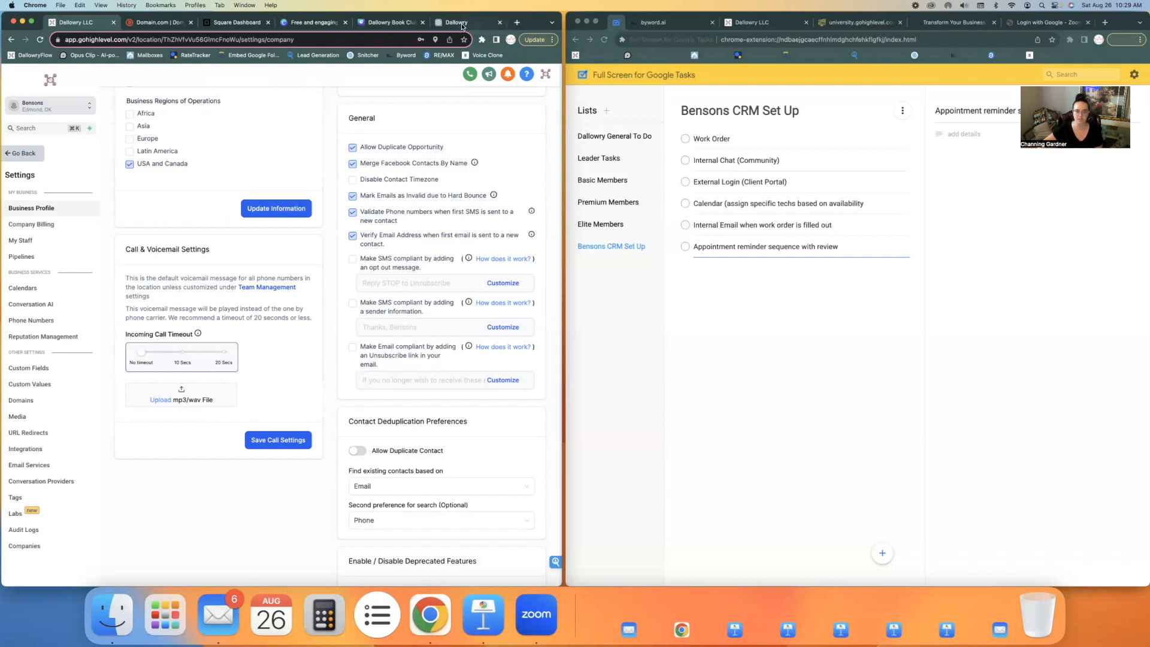
left_click(516, 22)
left_click(480, 55)
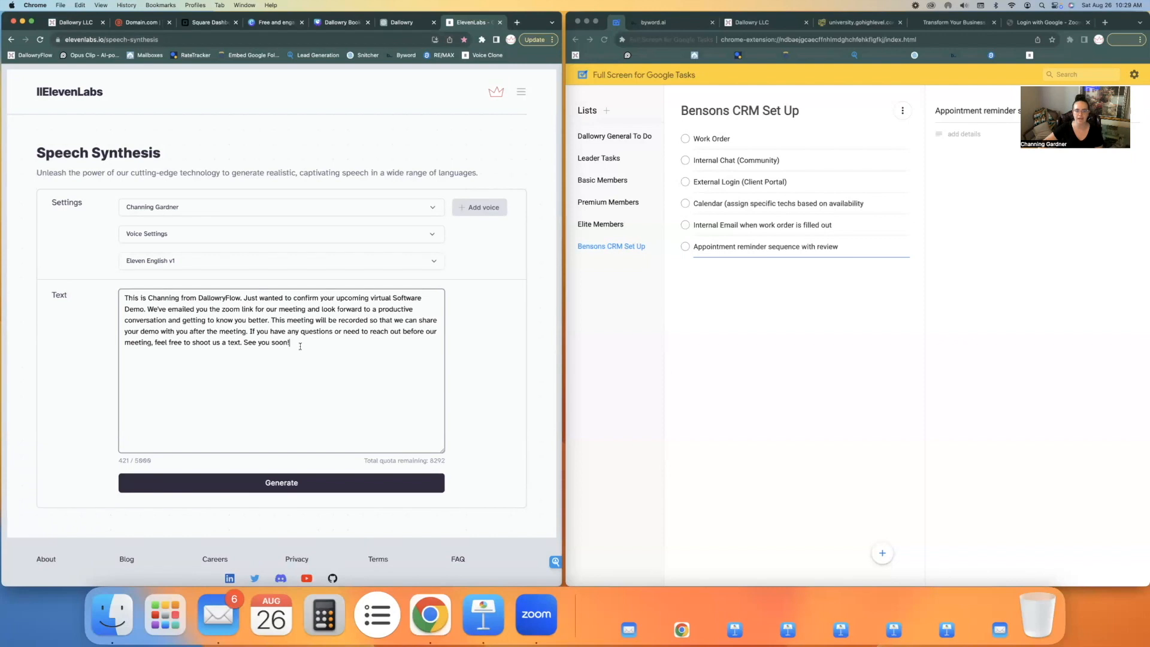
In ChatGPT's Bensons chat, send "We need to create a voicemail when we miss a client's call. write this for me"
left_click(391, 27)
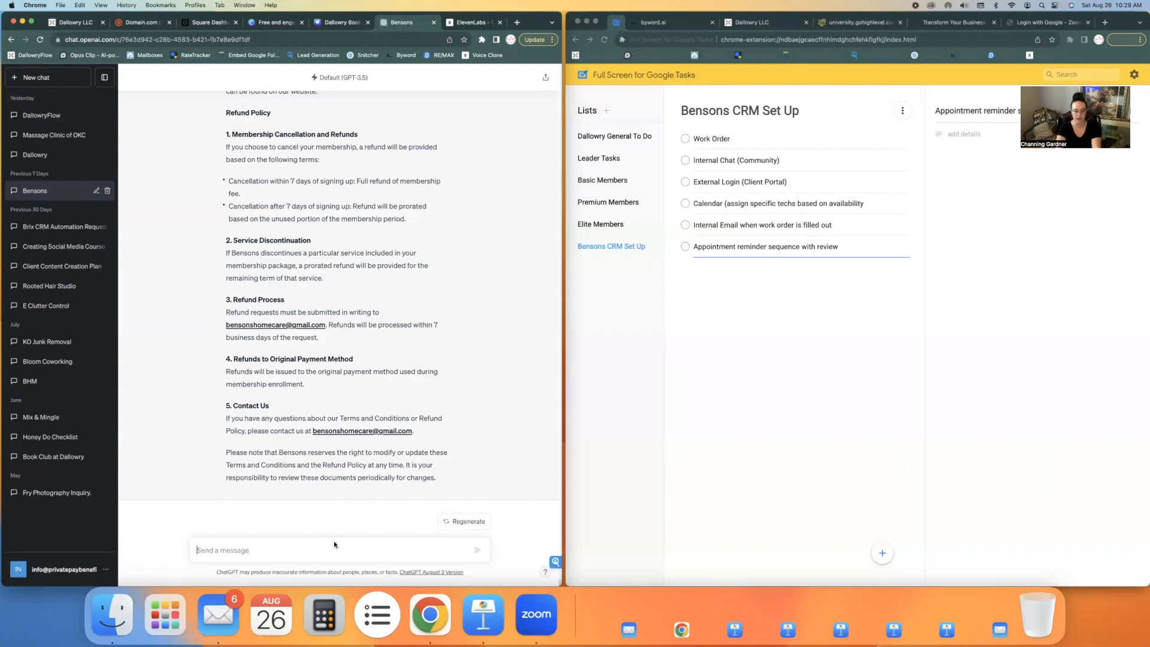
type("We nee")
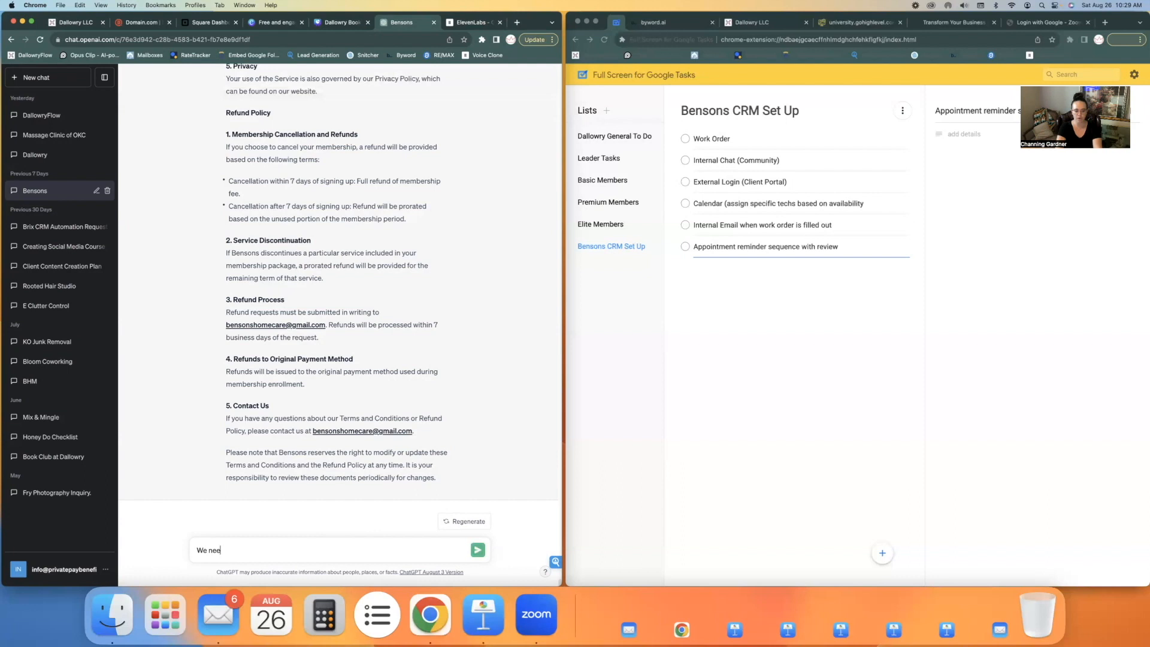
type("d to create a voicemail when we miss a clients's call. write this for me")
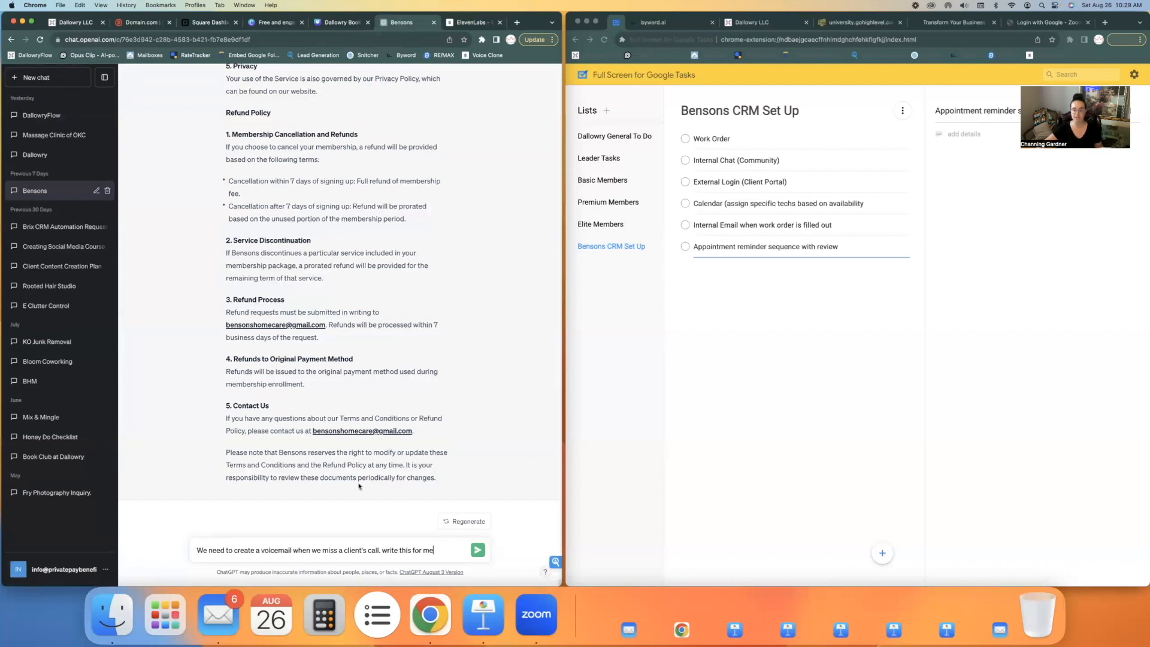
key("Return")
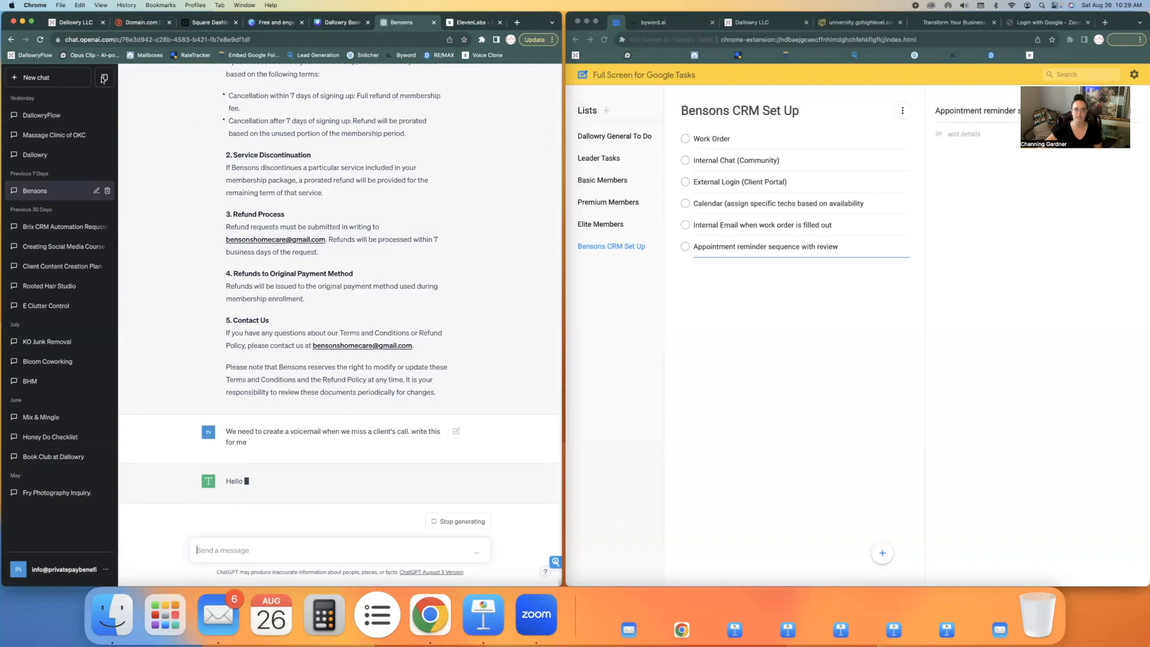
Copy the whole generated voicemail script and replace the text in ElevenLabs Speech Synthesis with it
left_click(107, 80)
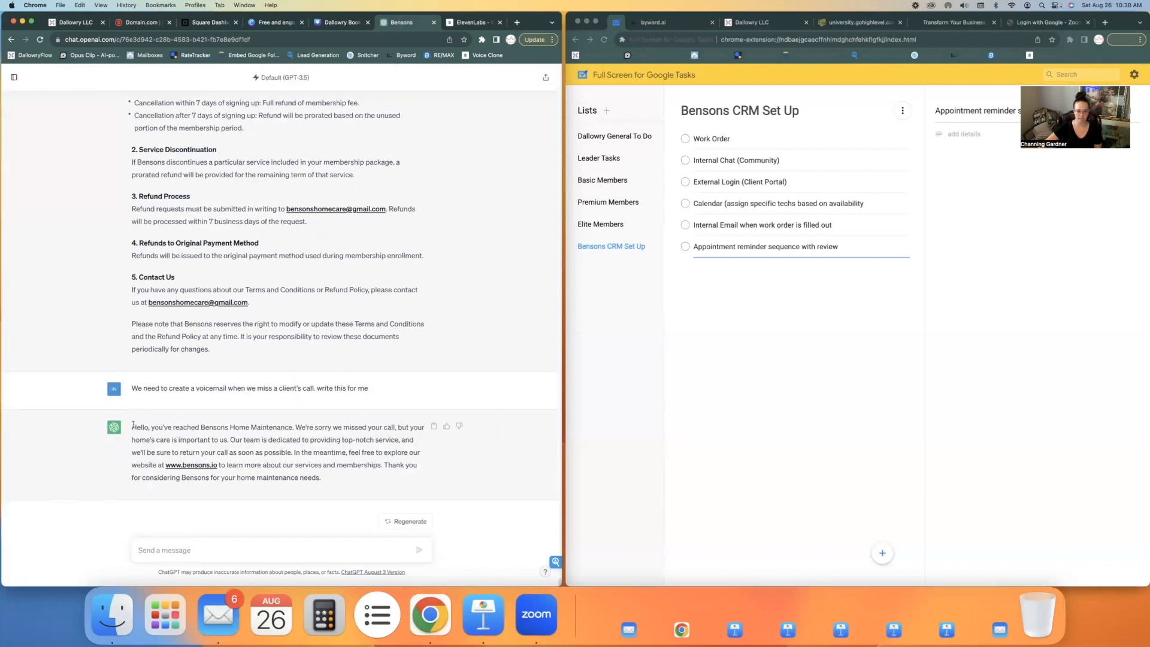
left_click_drag(132, 427, 326, 478)
key("super+c")
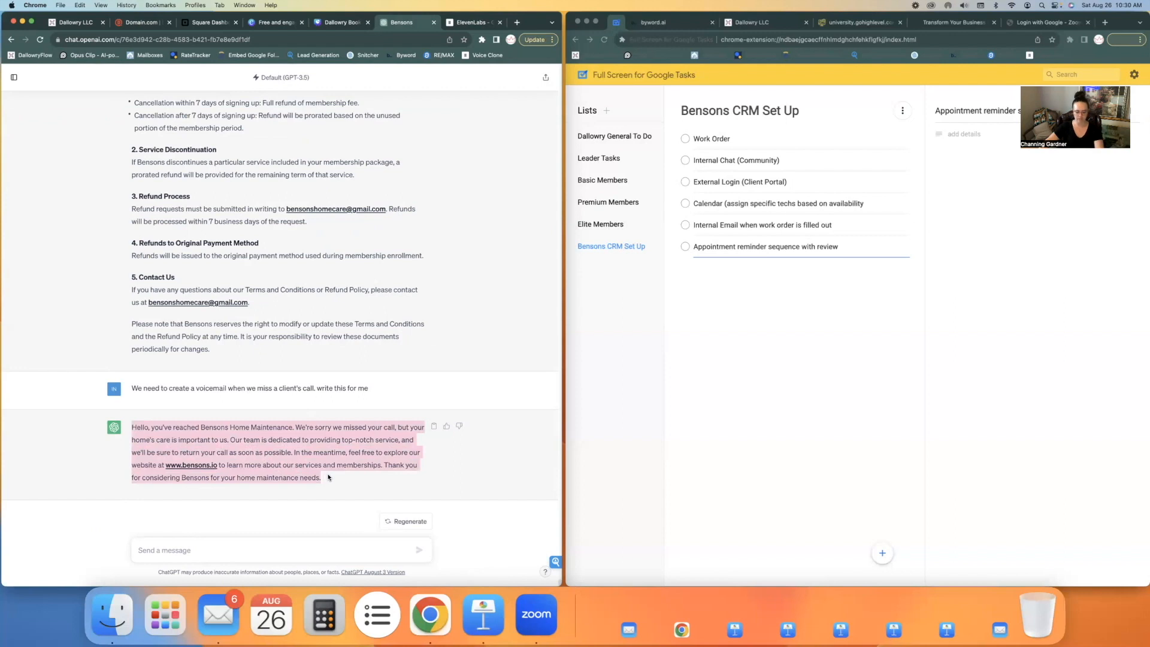
left_click(461, 22)
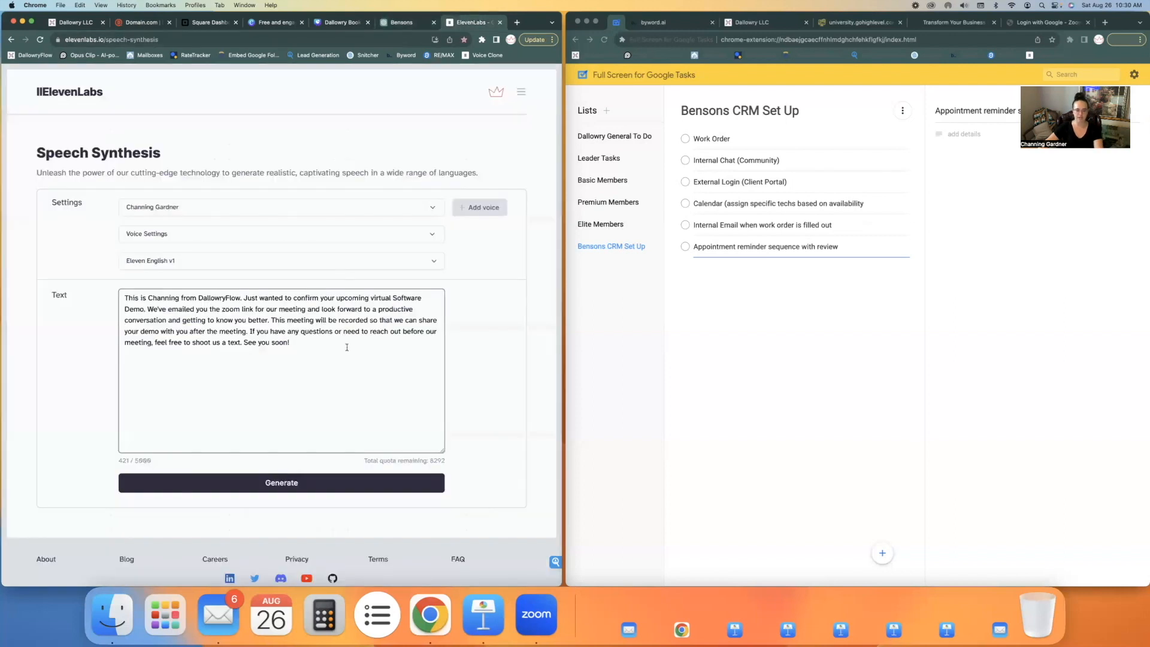
left_click_drag(346, 347, 97, 290)
key("super+v")
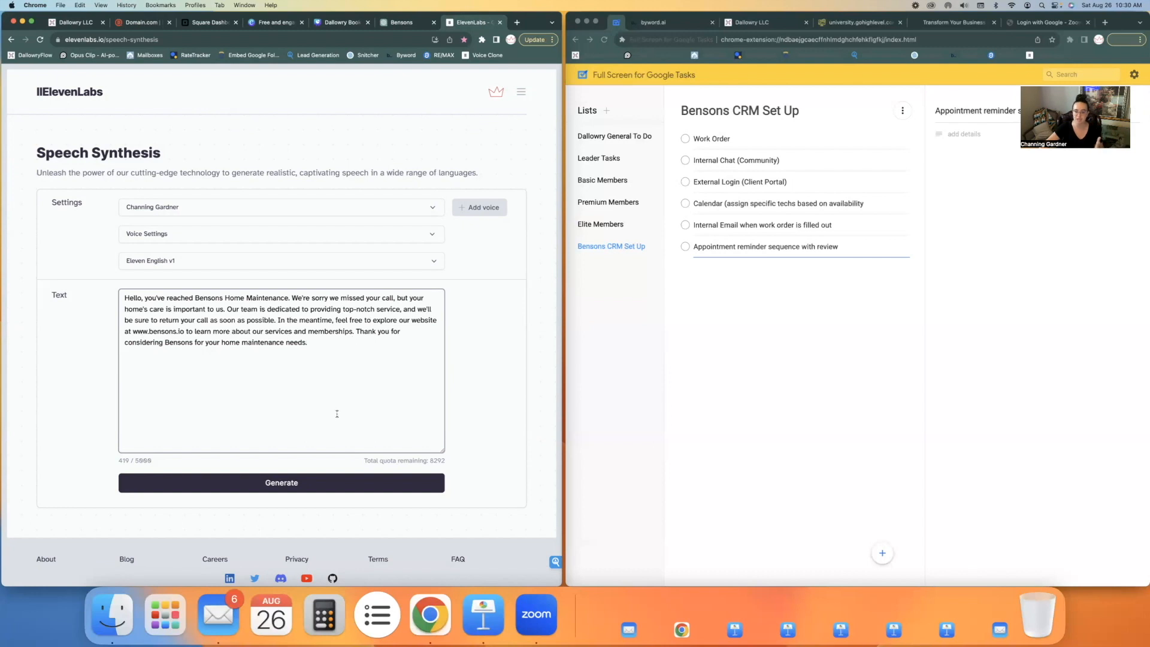
Look back through the earlier prompts and answers in ChatGPT's Bensons chat, ending at the voicemail script
left_click(395, 23)
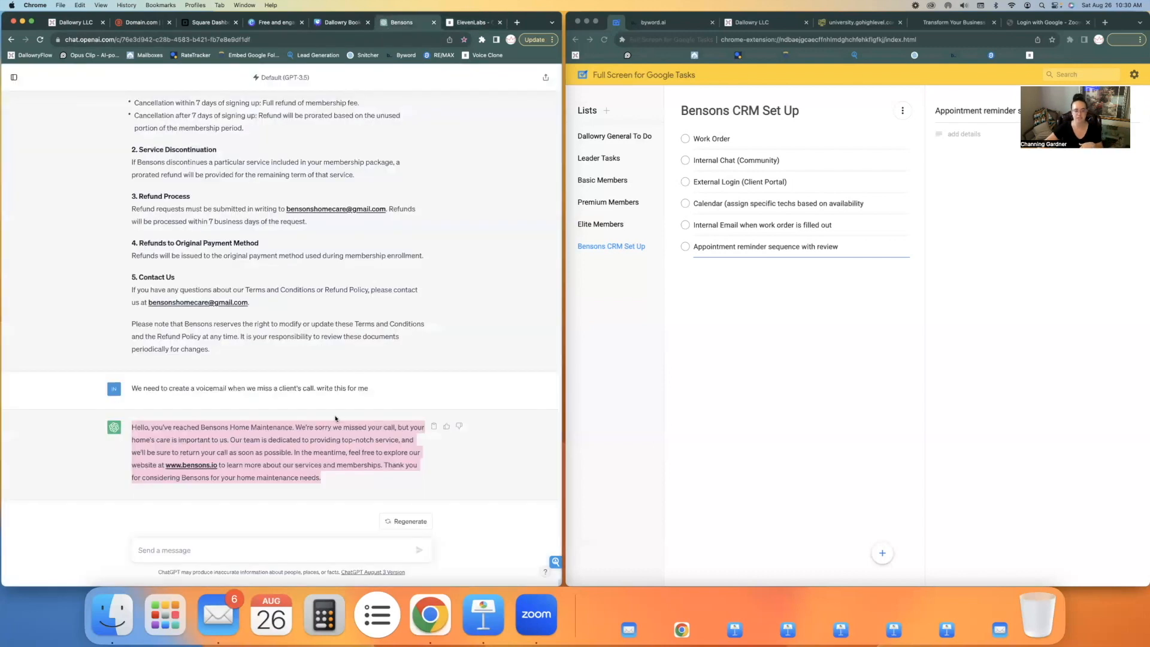
scroll(335, 415, "up", 10)
scroll(335, 419, "up", 15)
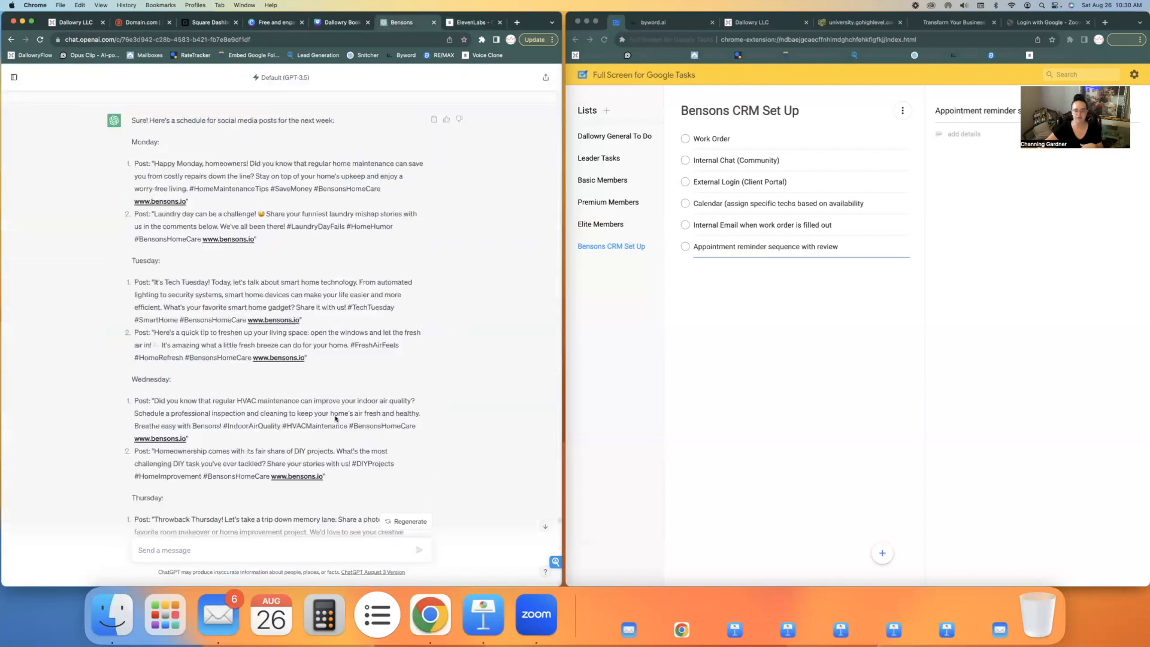
scroll(336, 419, "up", 15)
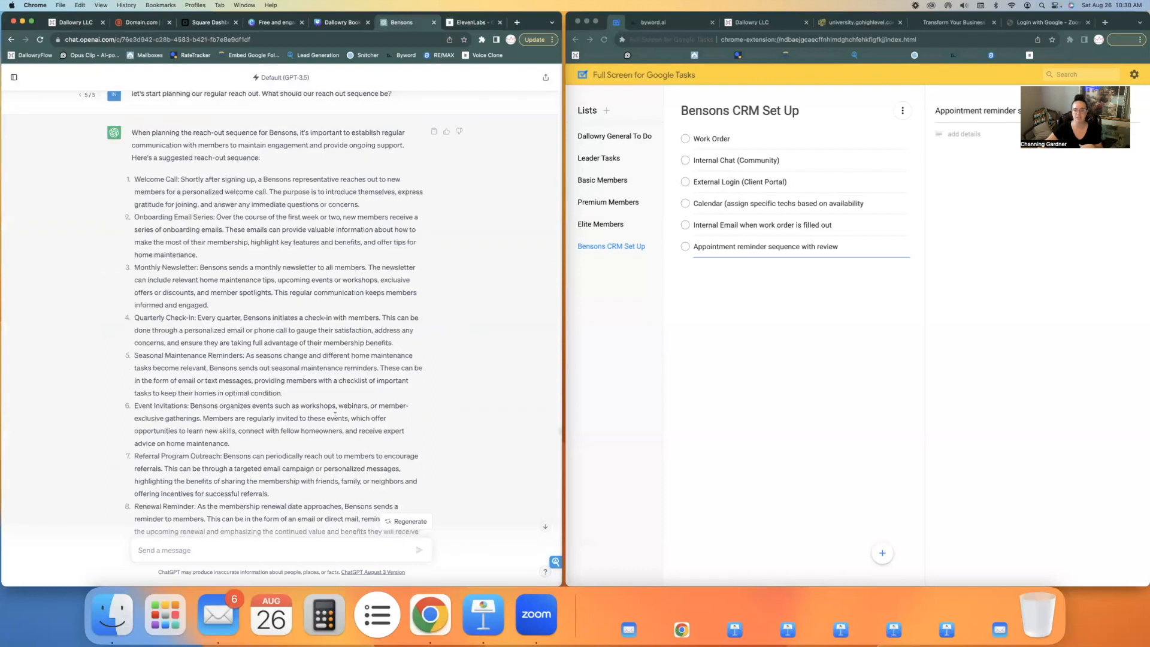
scroll(335, 417, "up", 10)
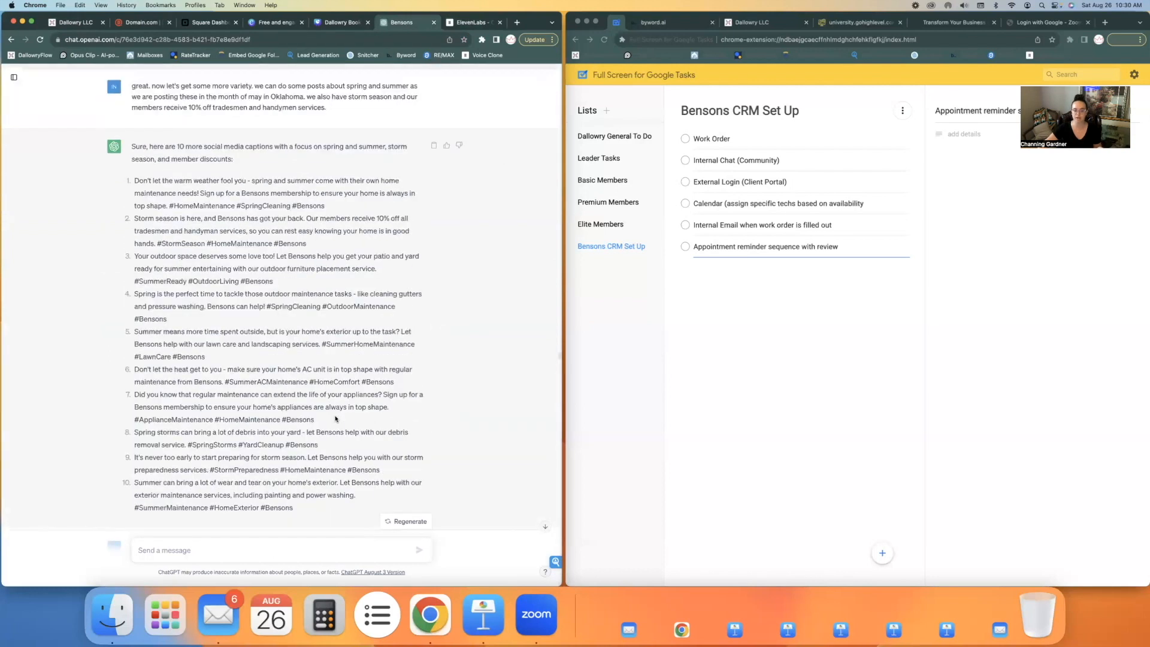
scroll(335, 419, "up", 15)
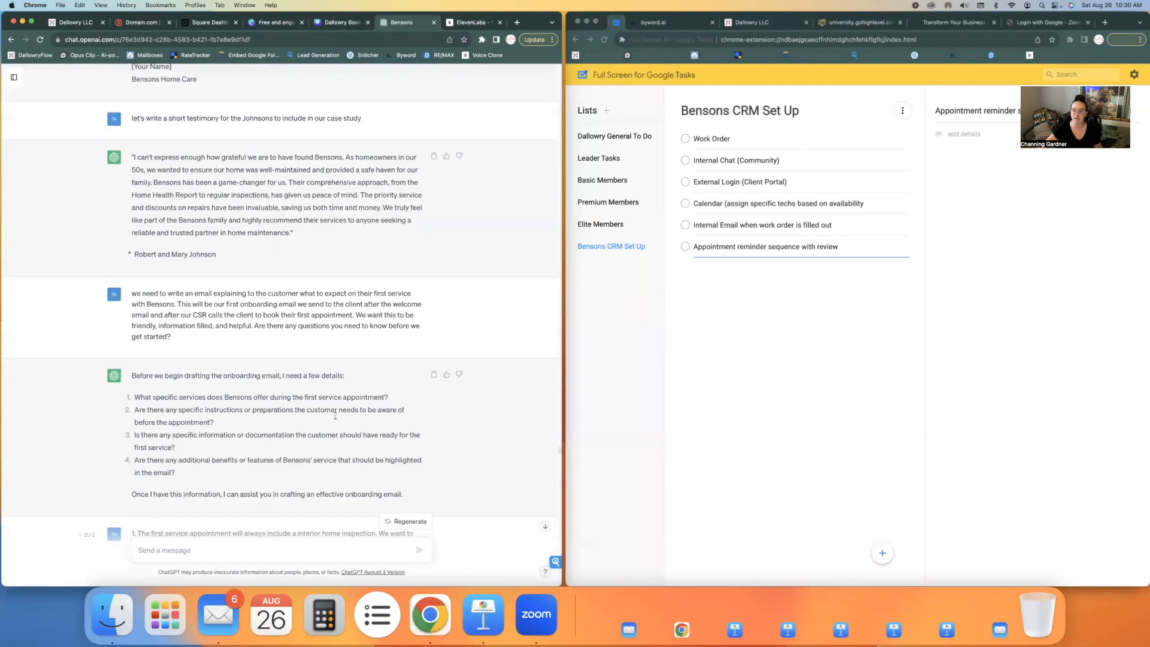
scroll(336, 416, "down", 20)
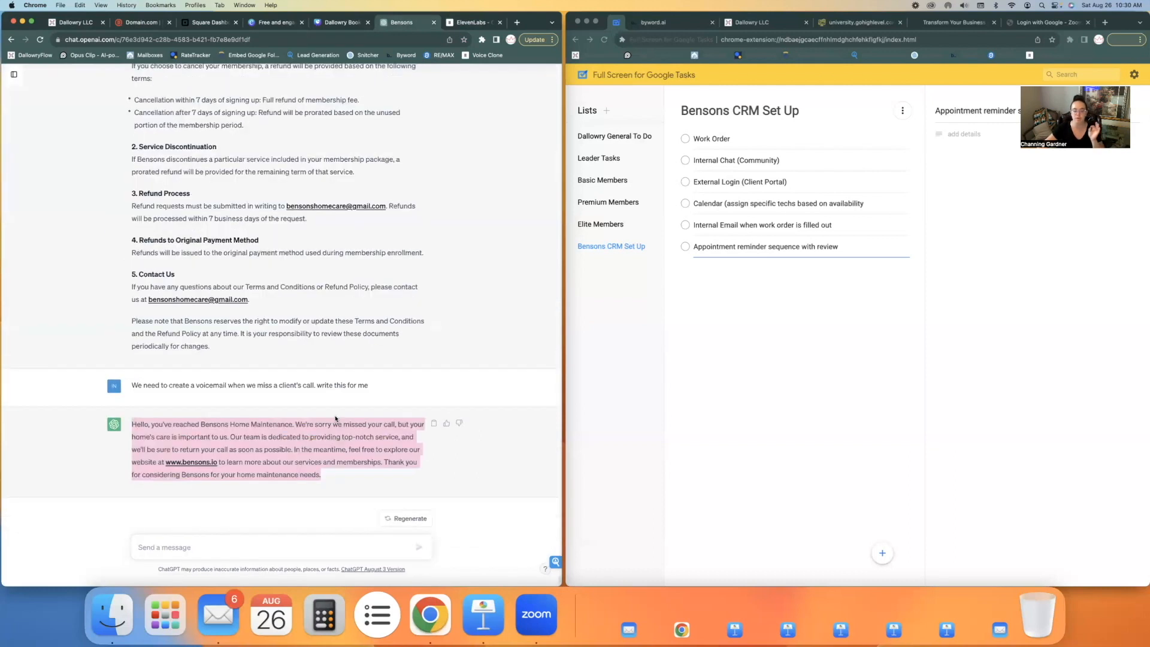
Expand the voice settings in ElevenLabs, generate the voicemail speech twice, and download the second take
left_click(479, 24)
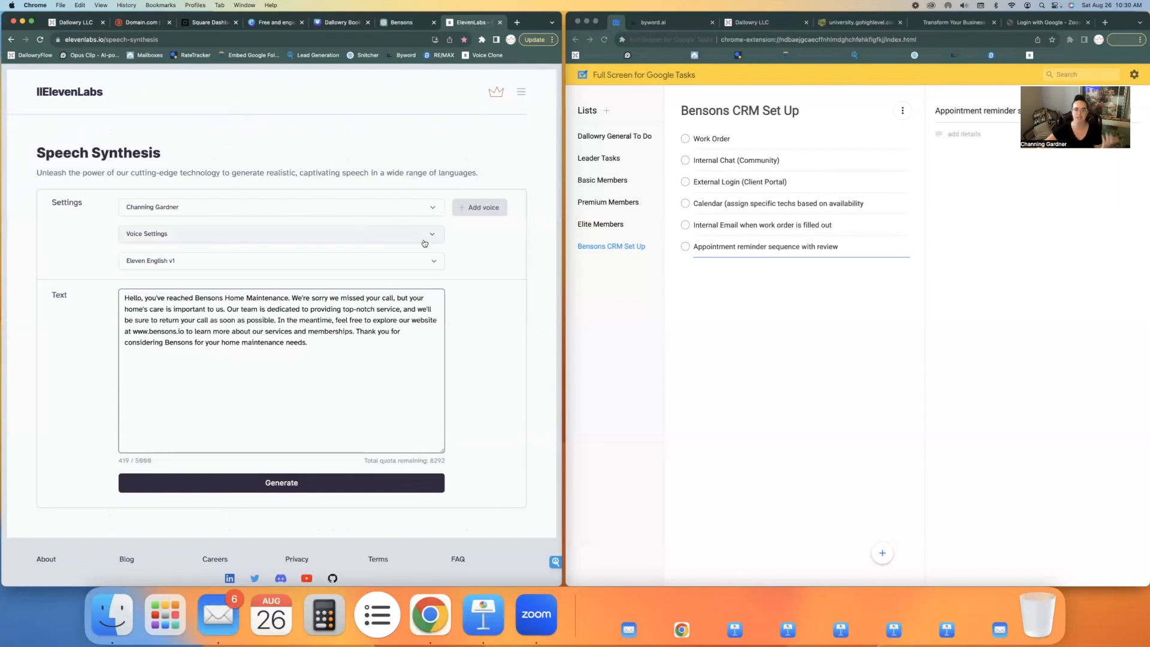
left_click(367, 235)
scroll(388, 265, "down", 2)
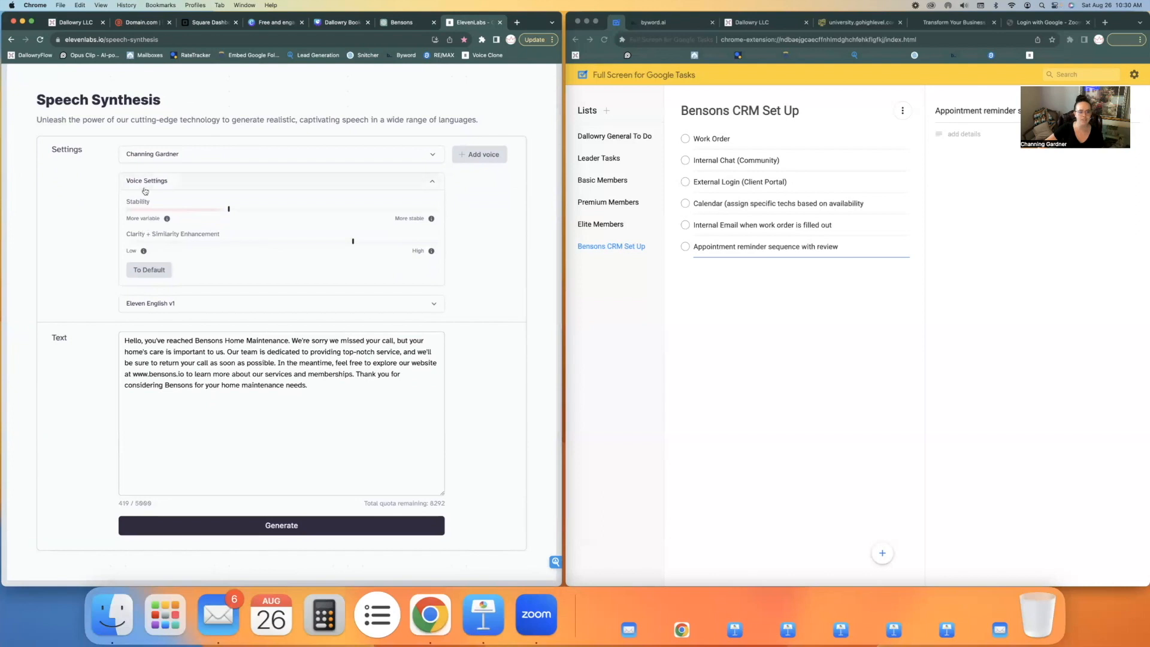
scroll(229, 258, "down", 2)
left_click(278, 473)
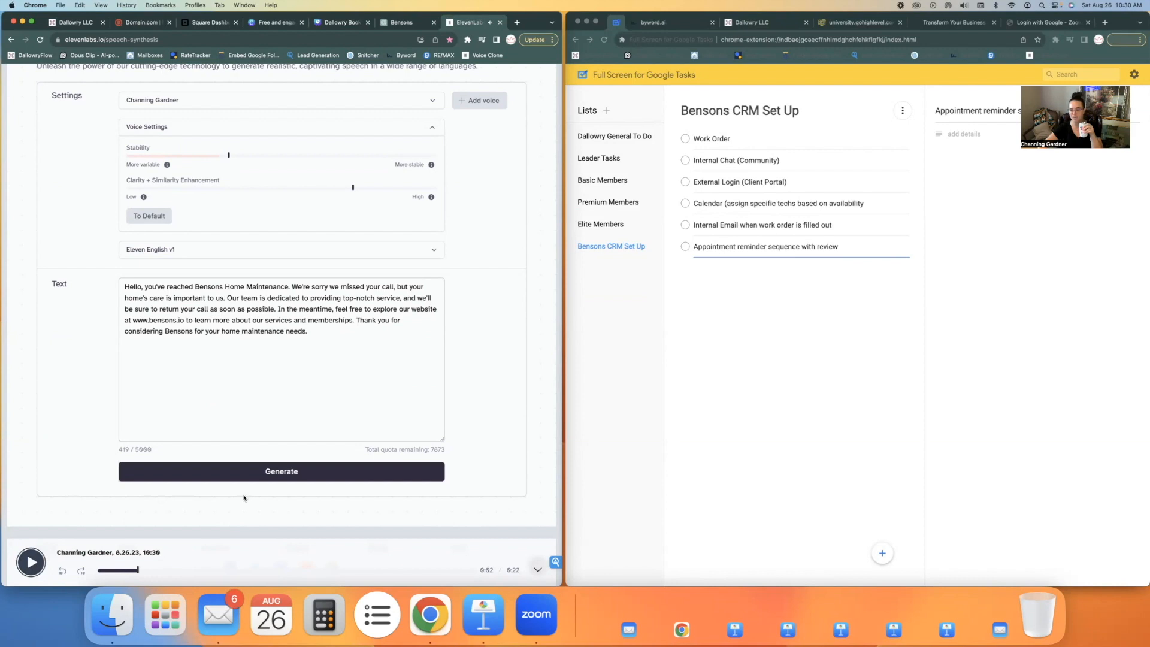
left_click(250, 476)
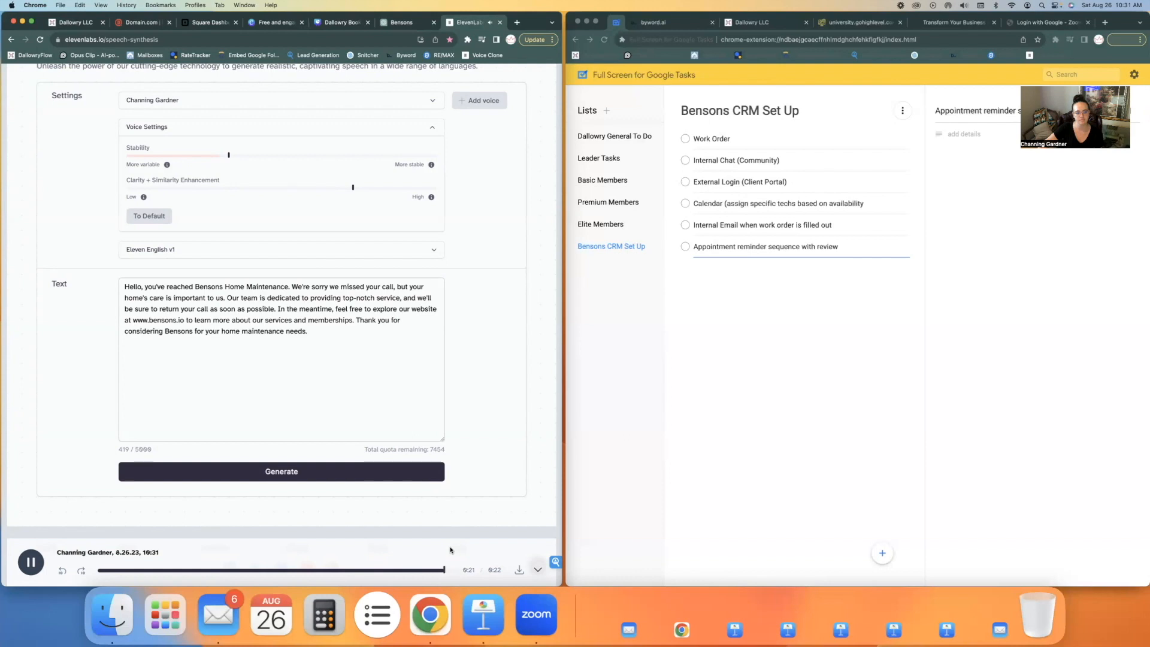
left_click(518, 570)
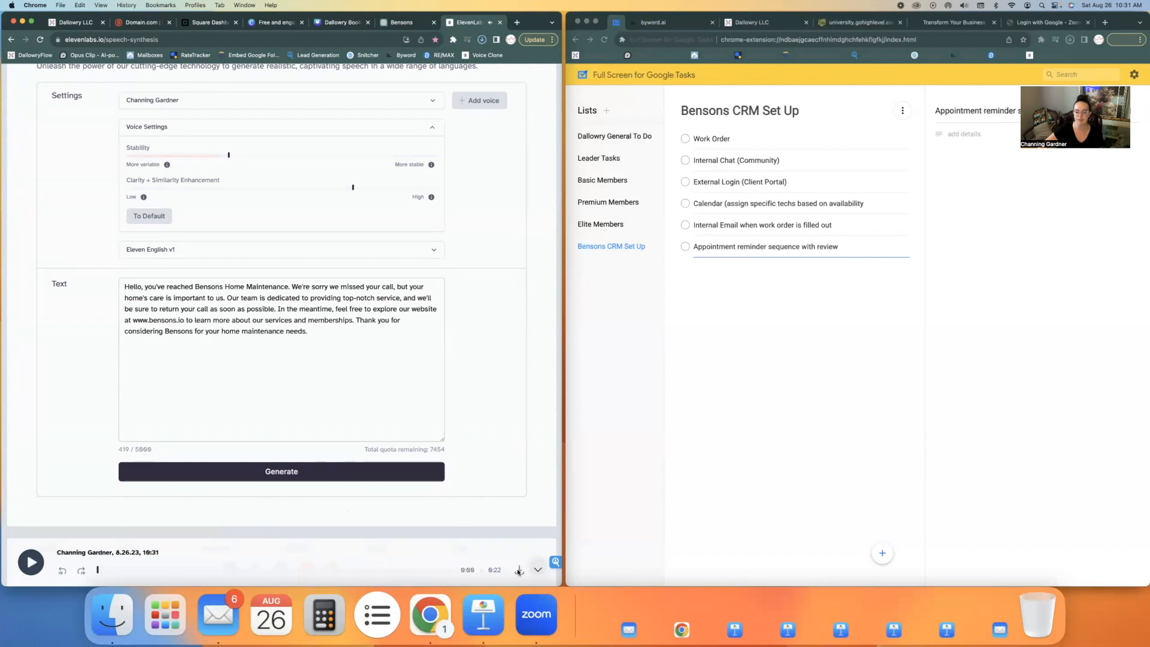
In the CRM's Call & Voicemail Settings, upload the ElevenLabs MP3 from the Downloads folder as the voicemail message
left_click(74, 25)
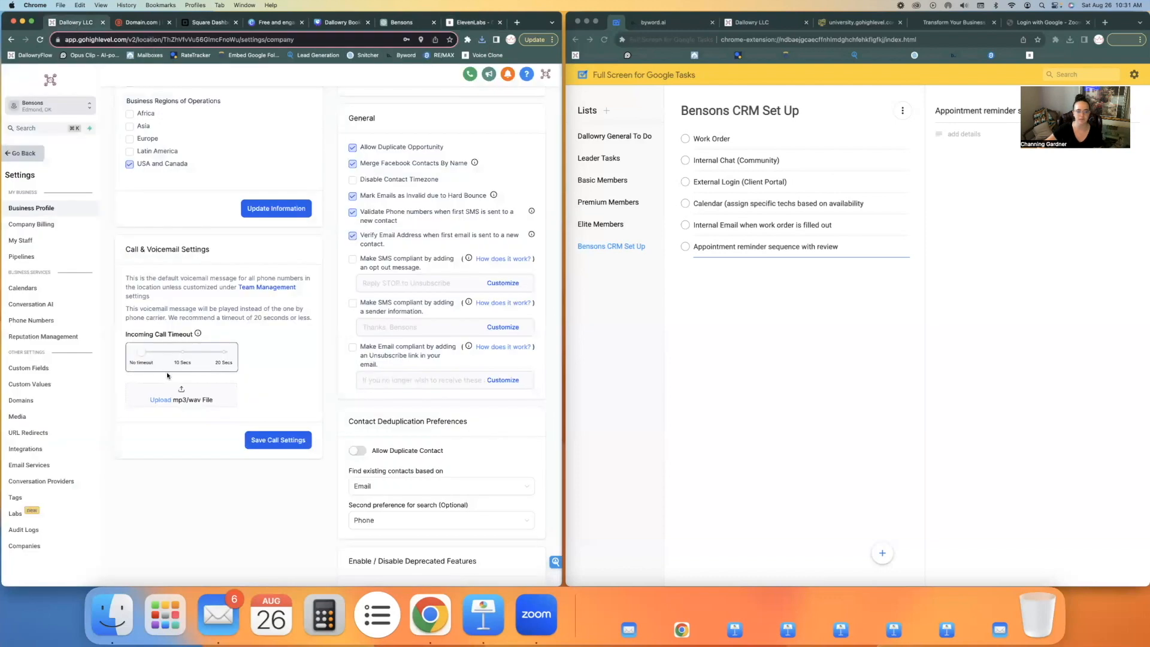
left_click(160, 398)
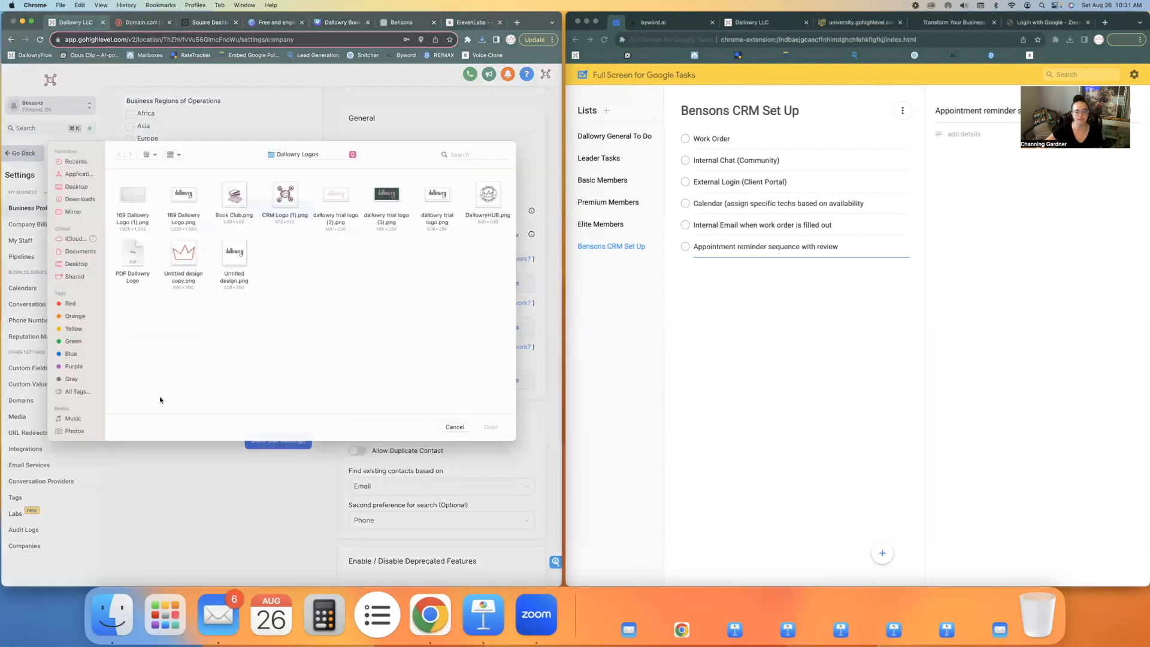
left_click(76, 208)
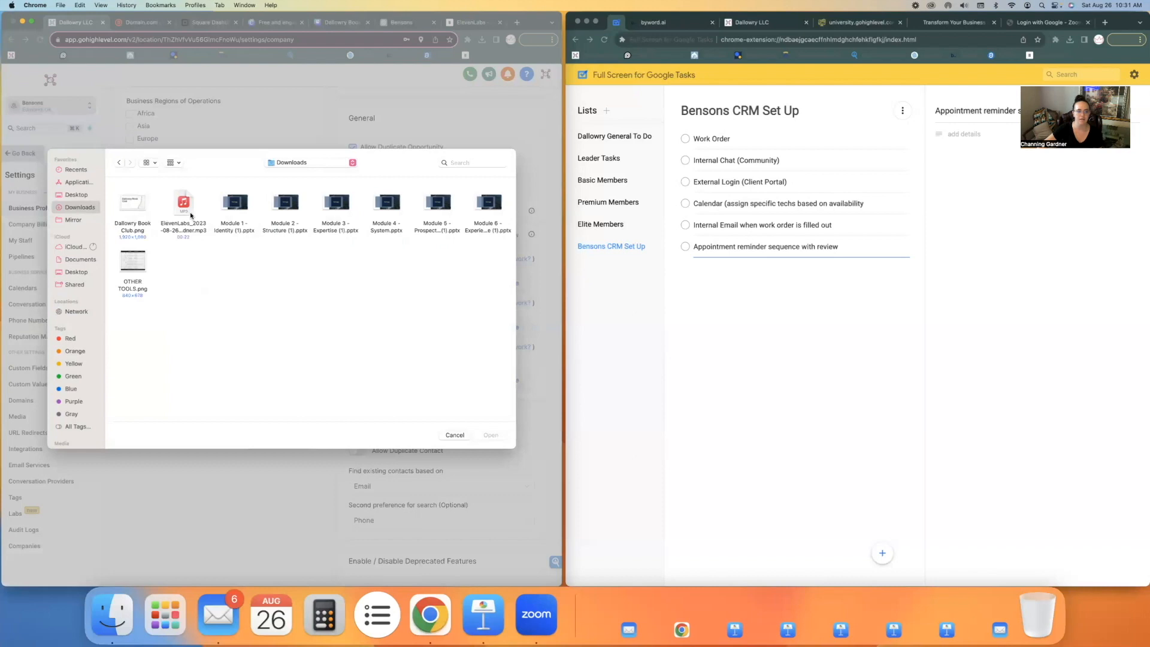
left_click(188, 210)
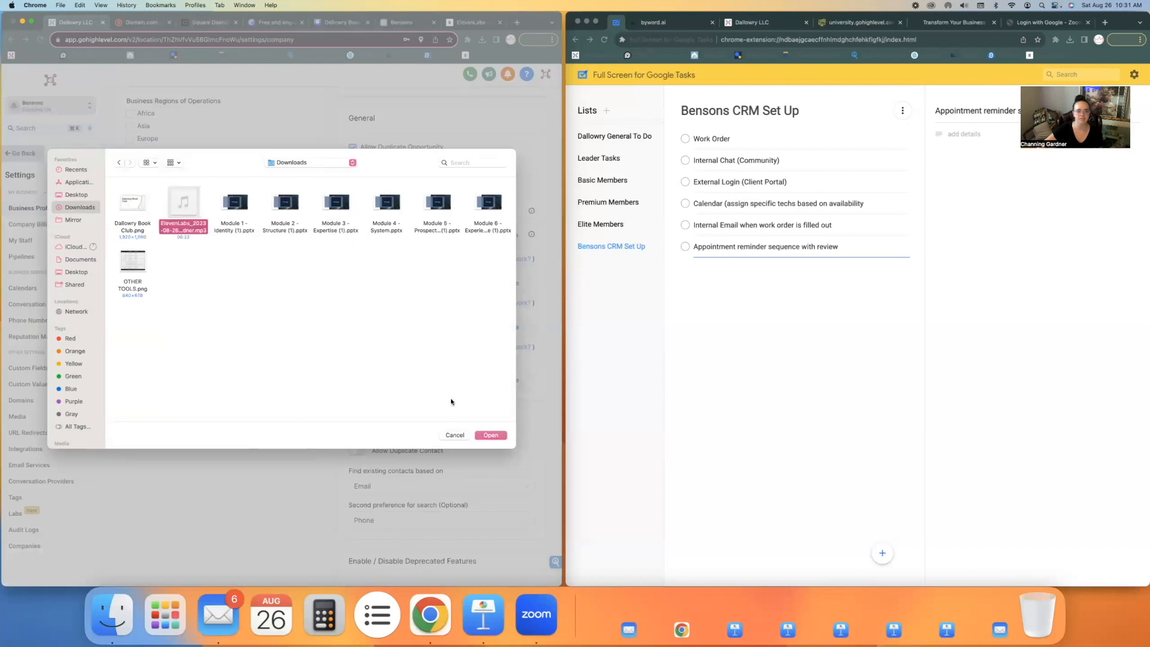
left_click(489, 435)
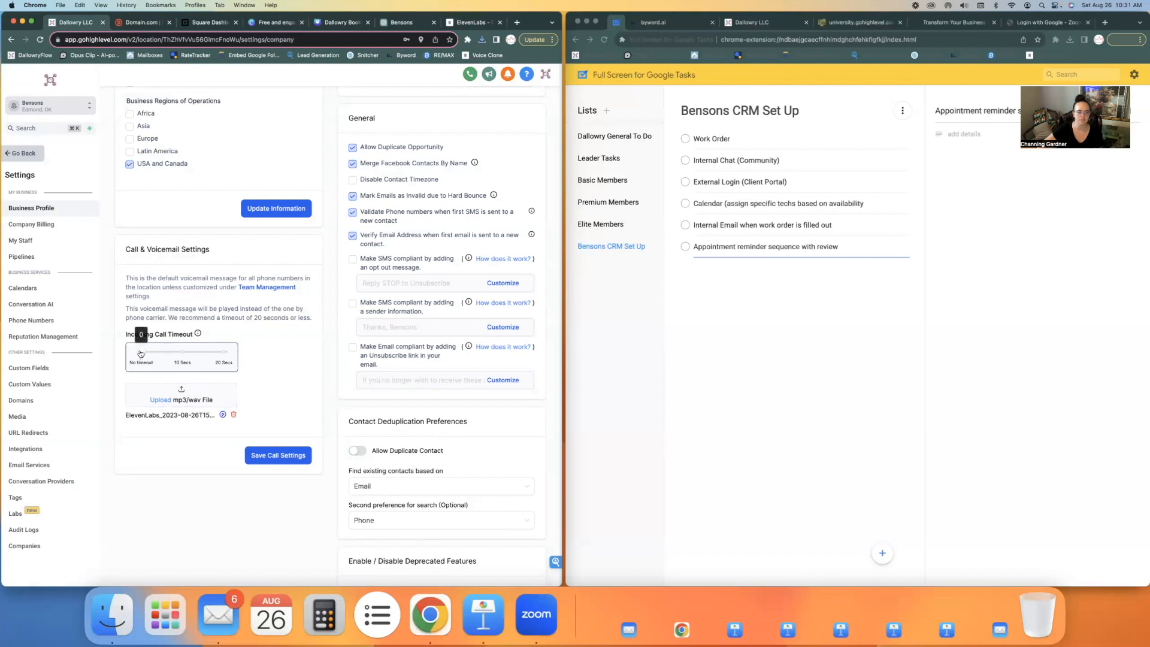
Set the Incoming Call Timeout to 10 Secs and save the call settings
left_click(184, 353)
scroll(269, 359, "down", 1)
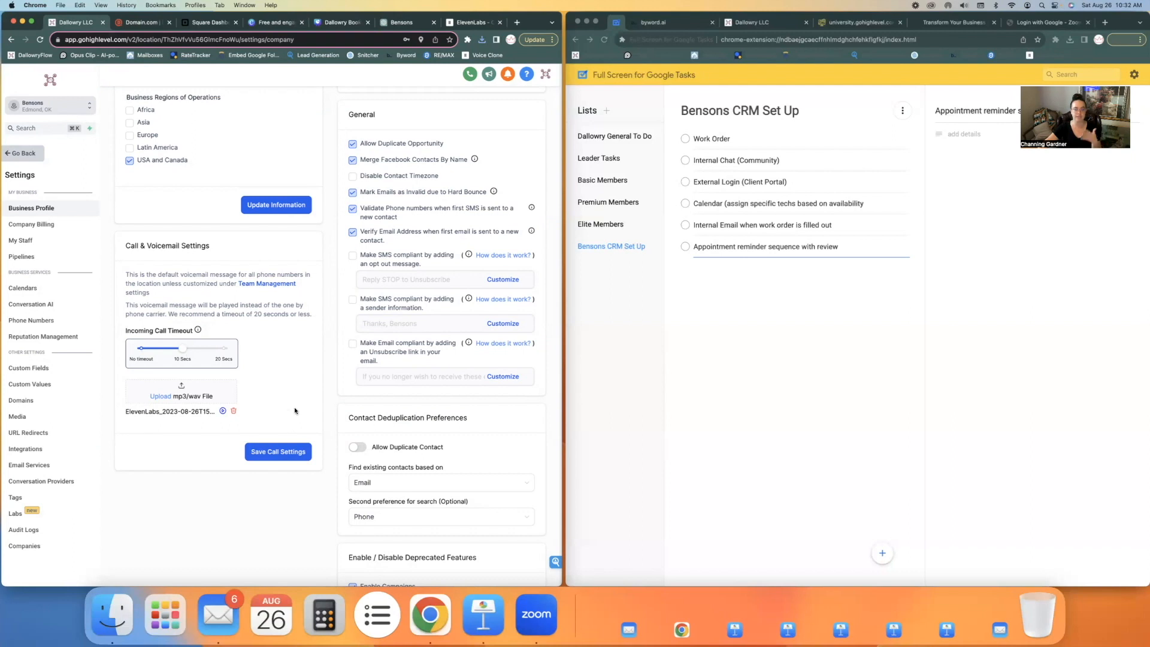
left_click(291, 456)
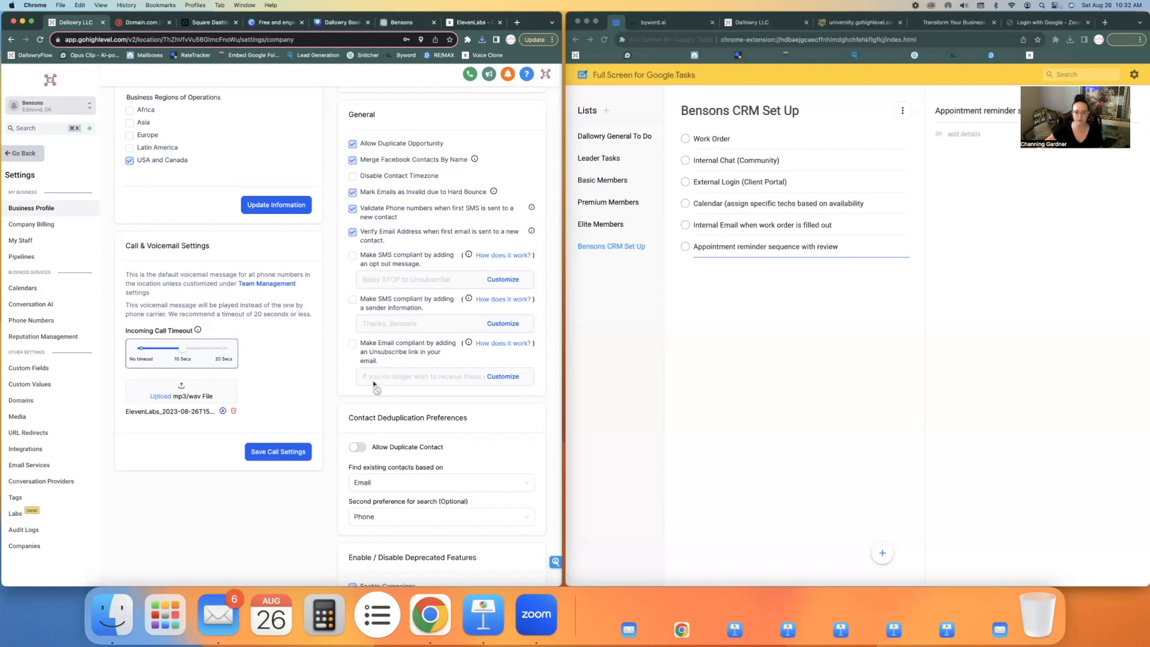
Review the Contact Deduplication Preferences, including which fields are used to find existing contacts first and second
scroll(415, 370, "down", 3)
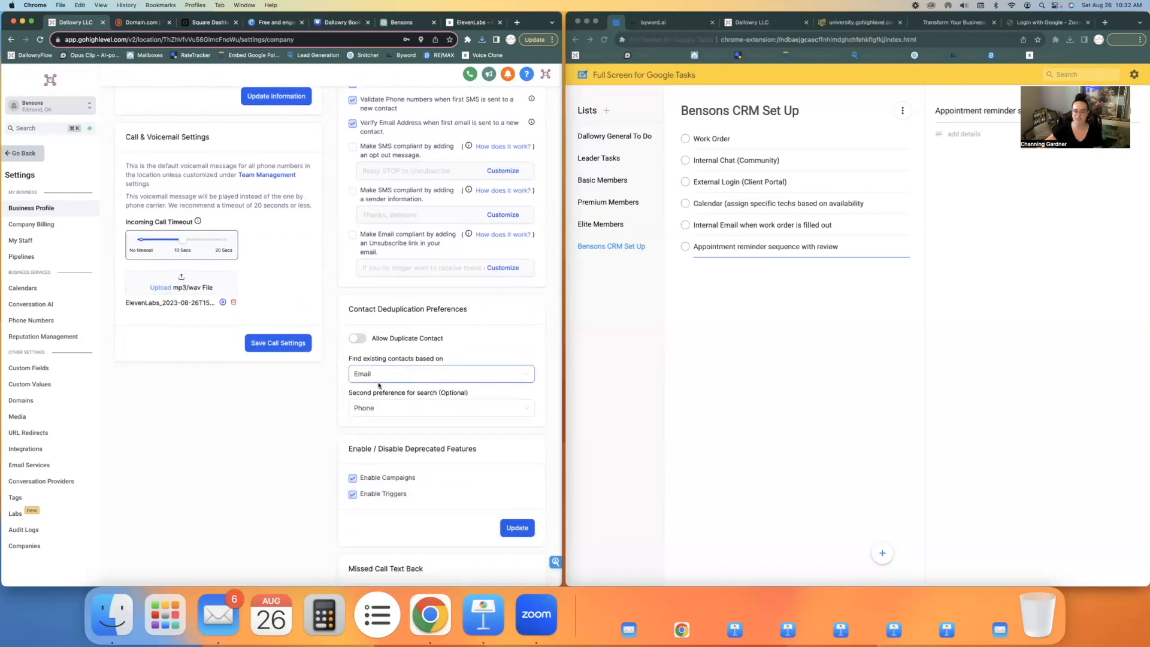
left_click_drag(346, 359, 453, 361)
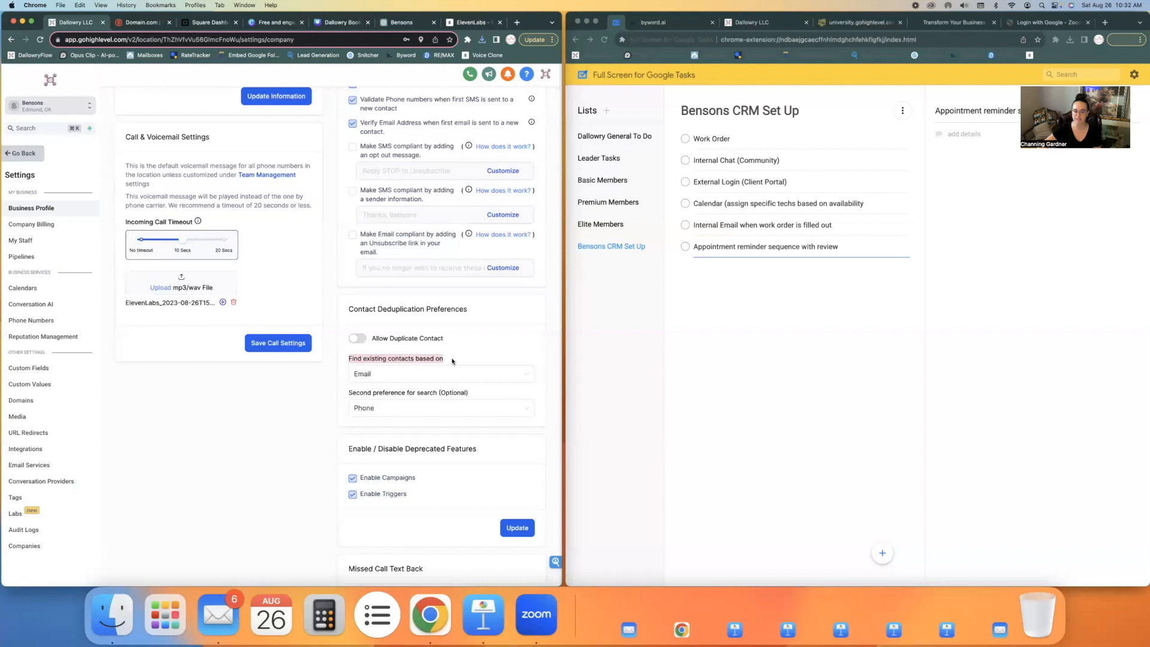
left_click(454, 359)
scroll(455, 358, "down", 2)
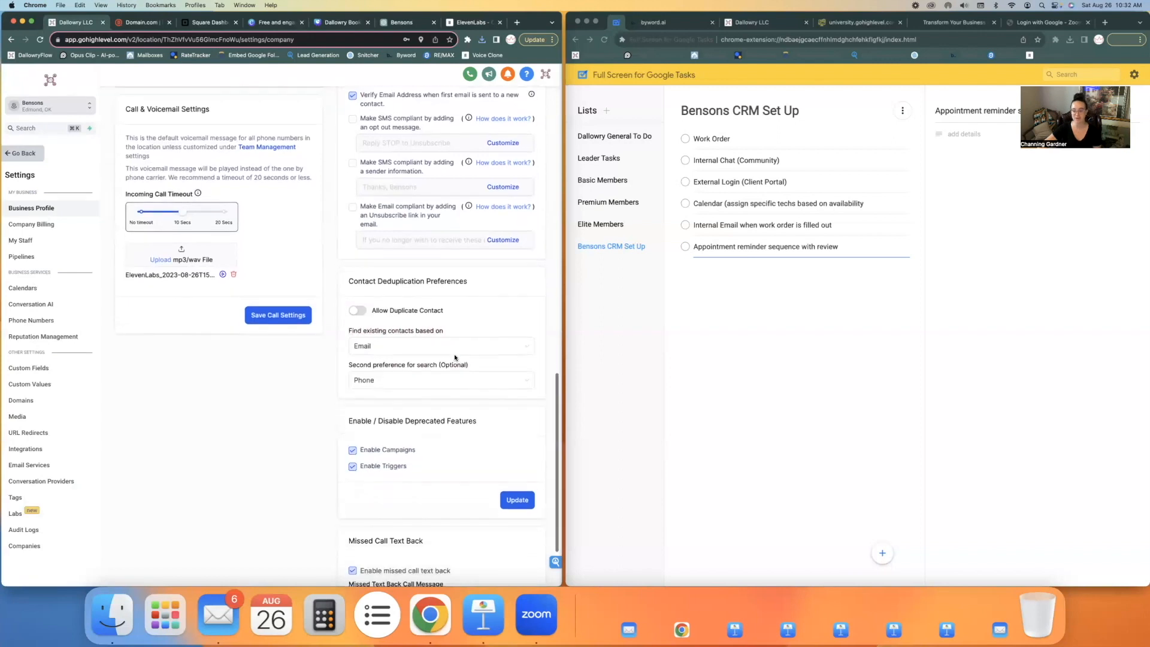
left_click_drag(345, 357, 478, 357)
left_click(471, 366)
scroll(467, 367, "down", 5)
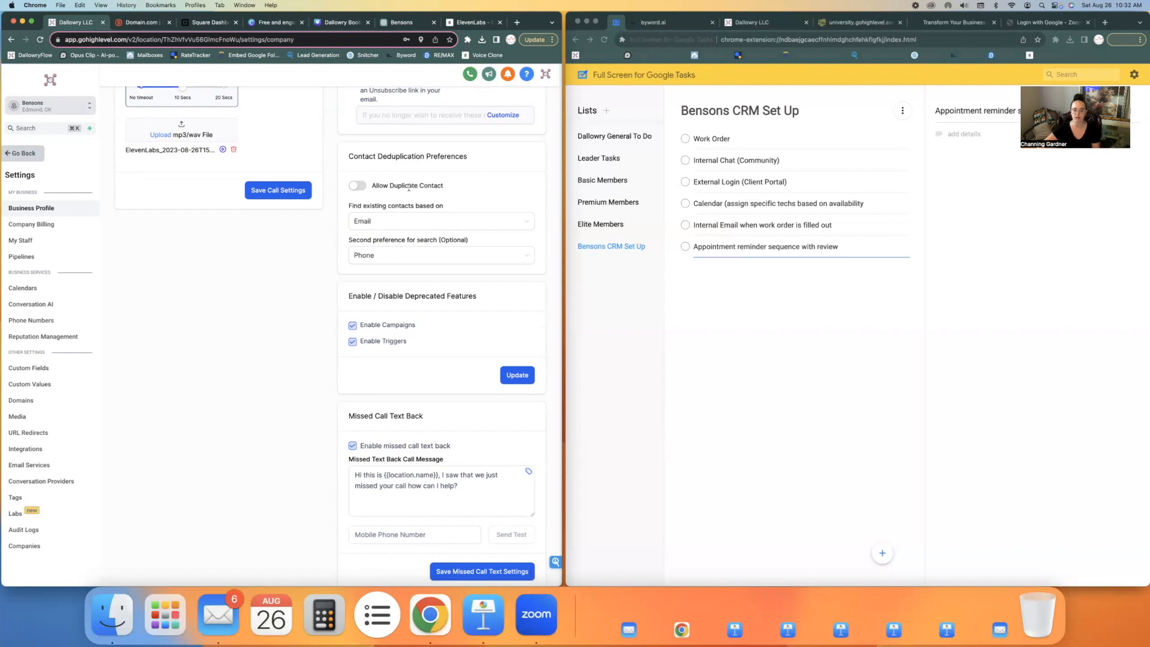
Disable missed call text back for the business and save the missed call text settings
scroll(455, 323, "down", 1)
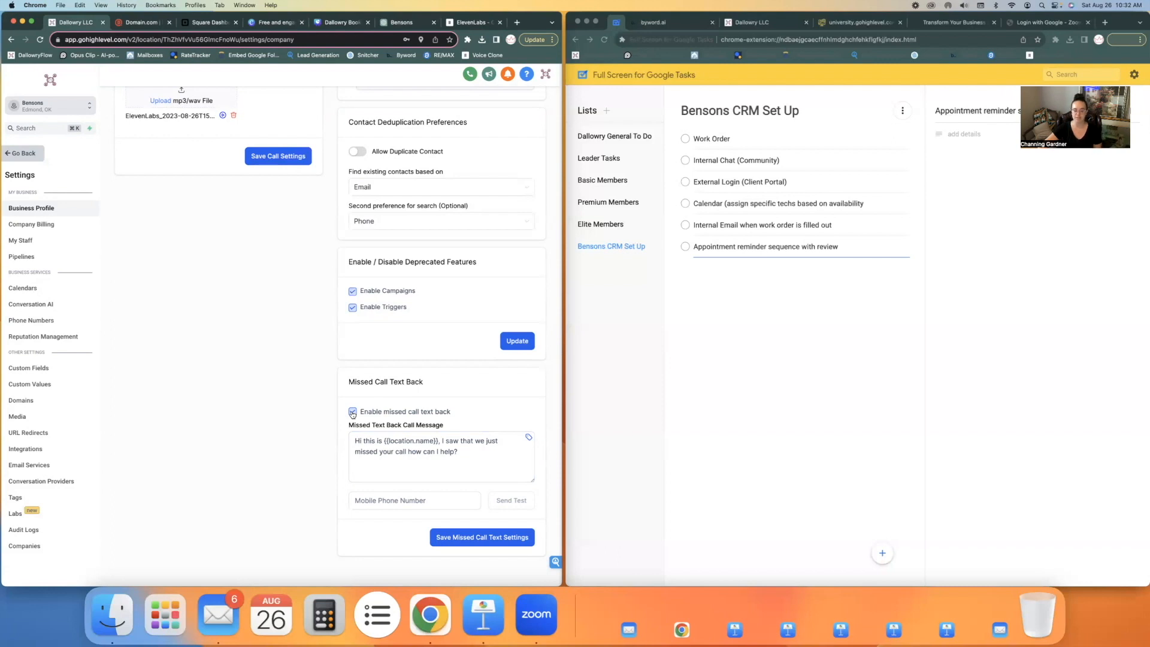
left_click(413, 476)
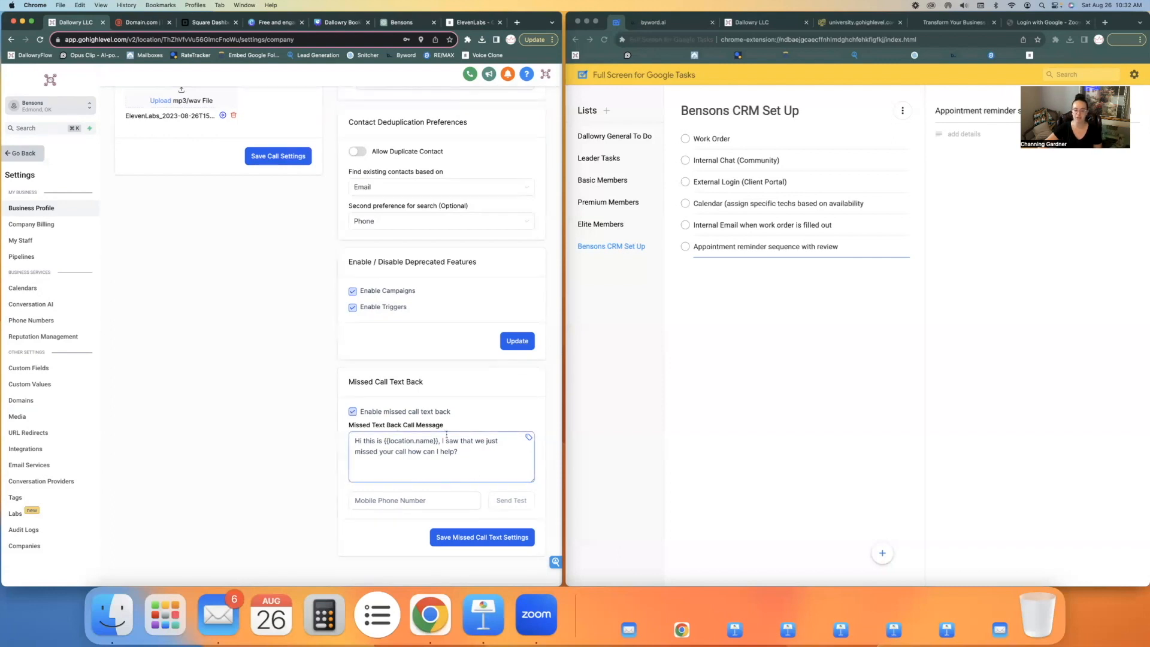
left_click(352, 411)
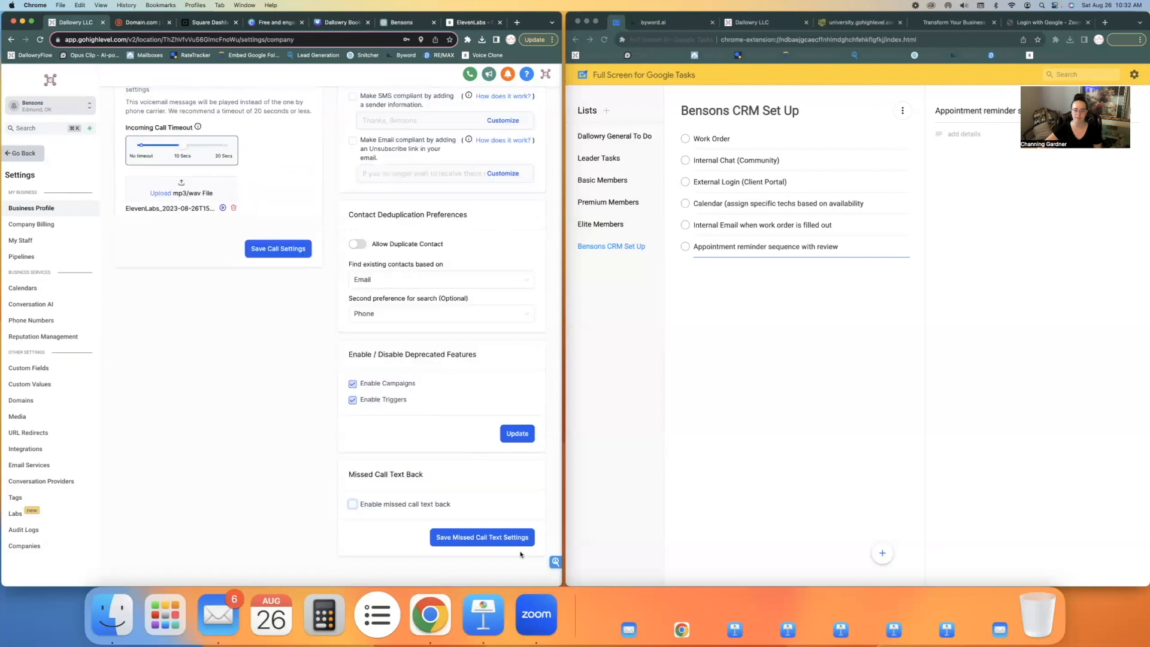
left_click(500, 537)
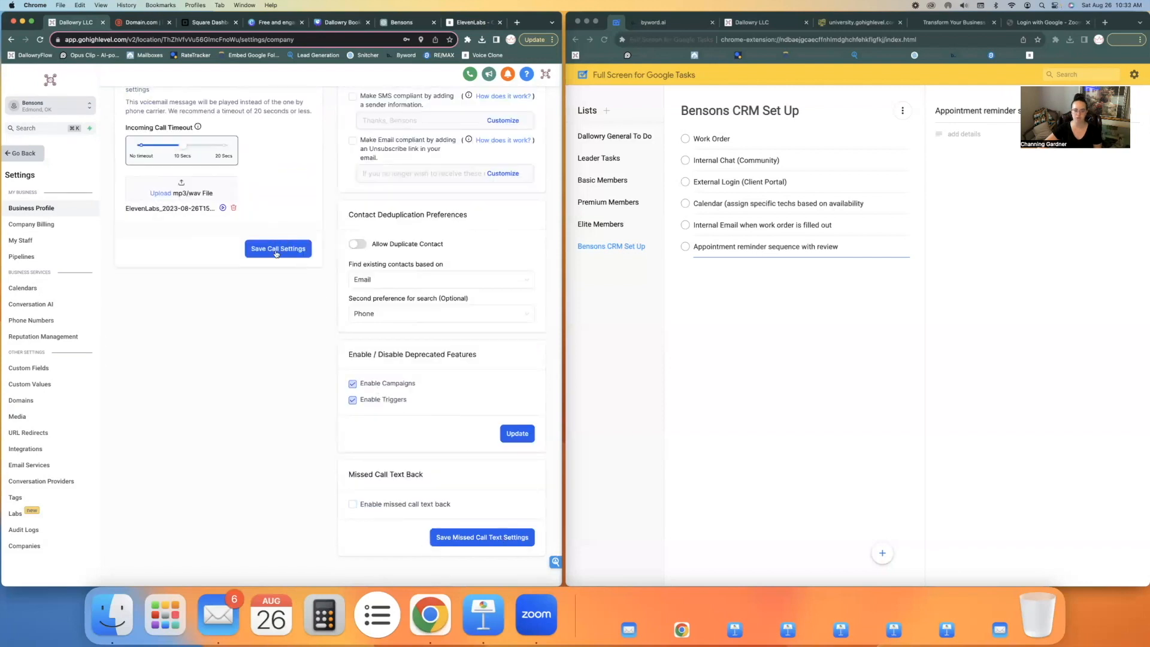